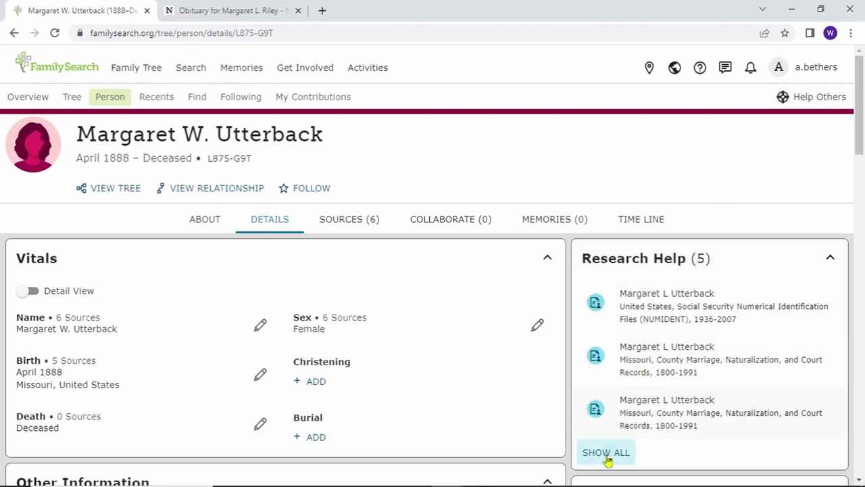
- Open the NUMIDENT research hint and begin attaching it in the Source Linker
left_click(665, 310)
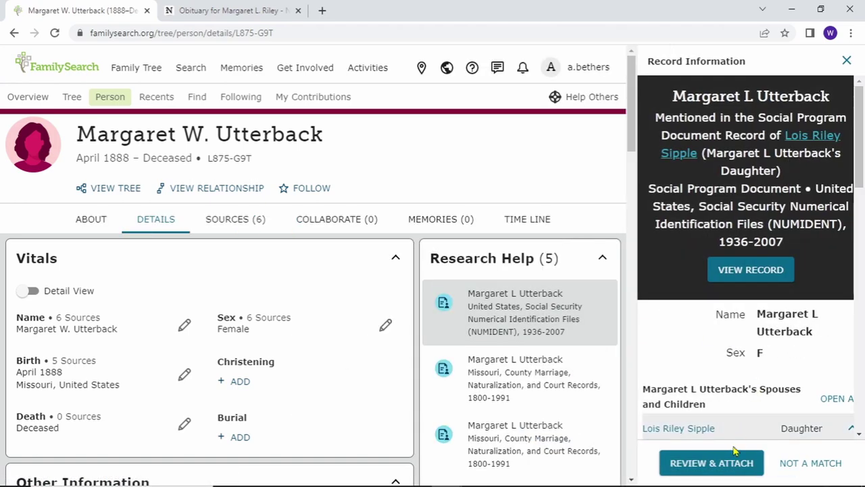
left_click(723, 465)
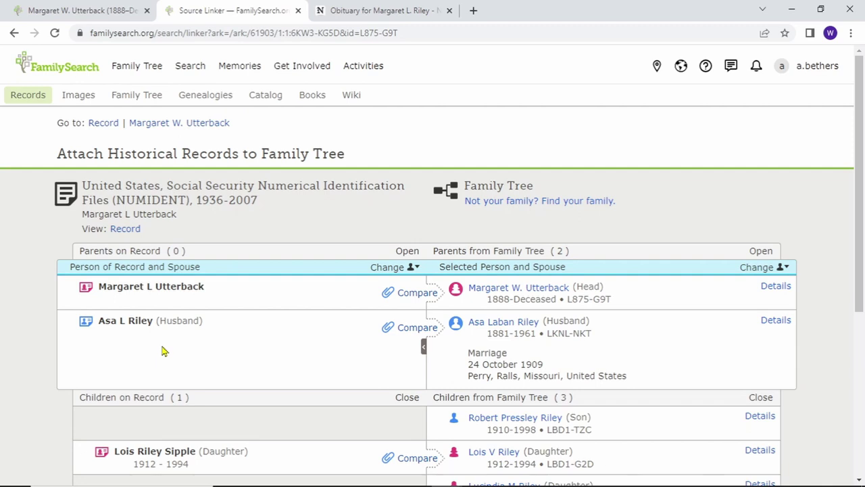
scroll(162, 350, "down", 2)
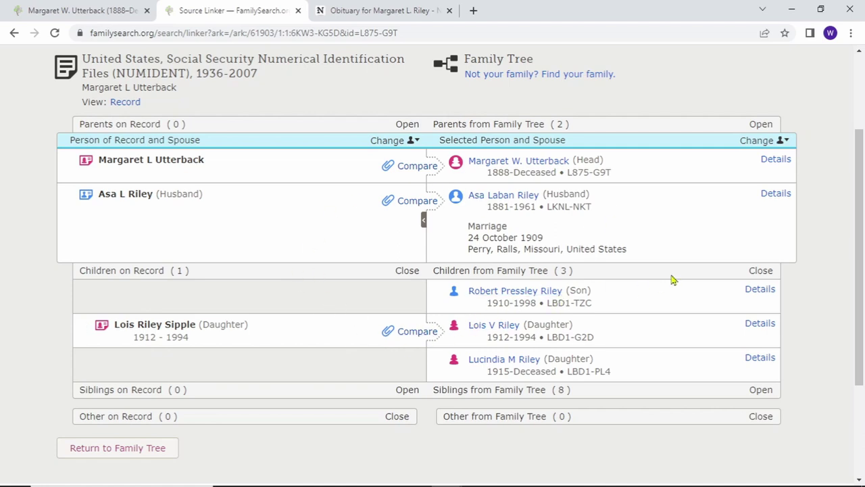
left_click(760, 124)
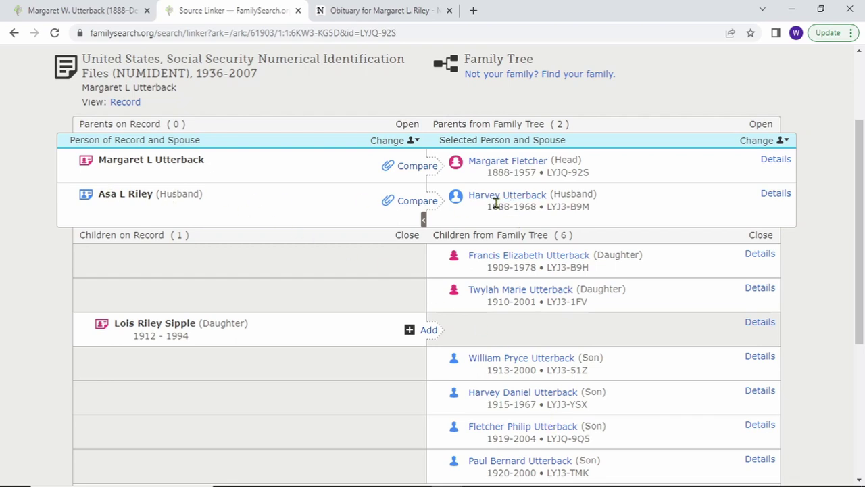
left_click(425, 220)
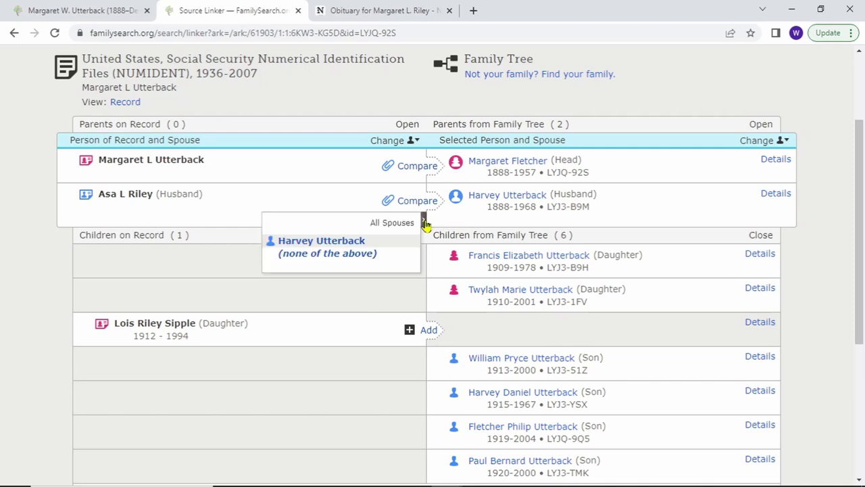
left_click(346, 253)
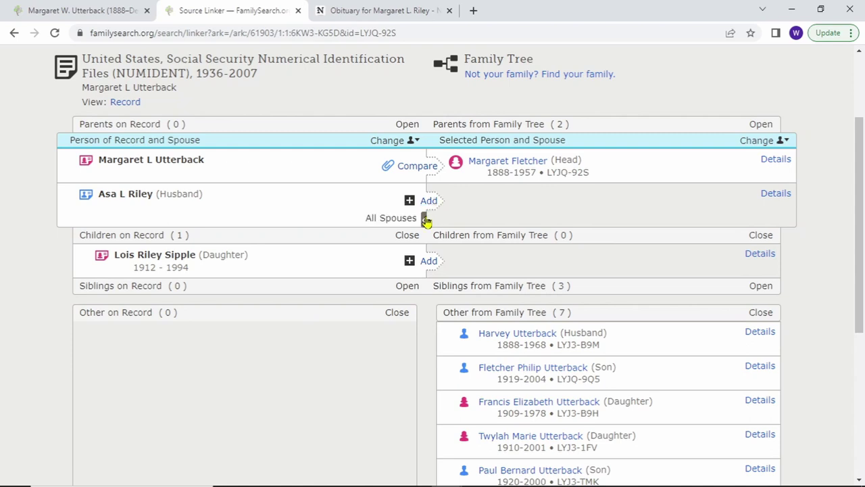
left_click(423, 220)
left_click(349, 241)
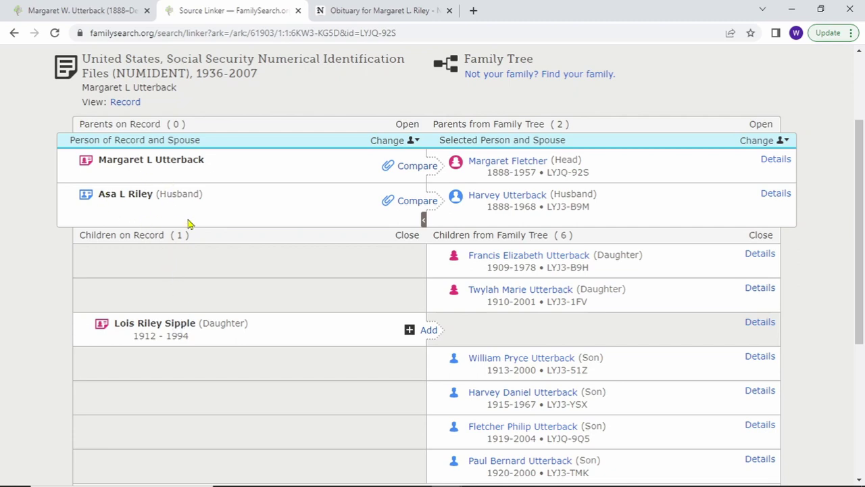
left_click(382, 143)
left_click(276, 222)
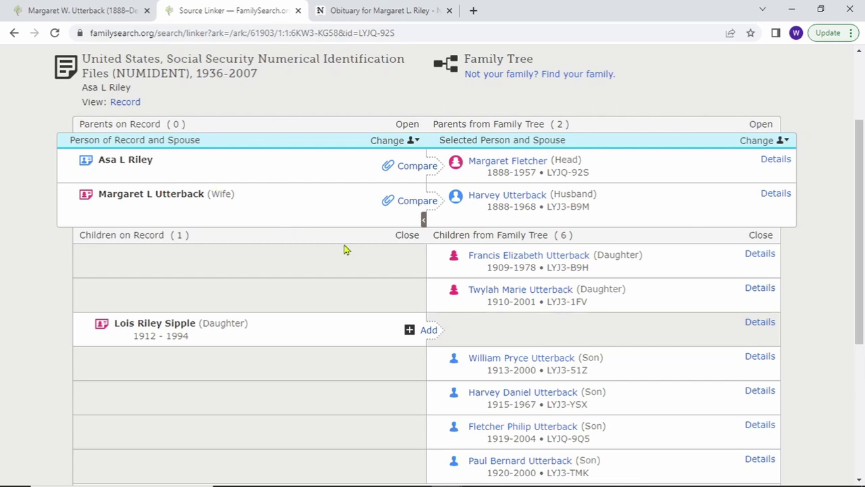
scroll(343, 250, "down", 4)
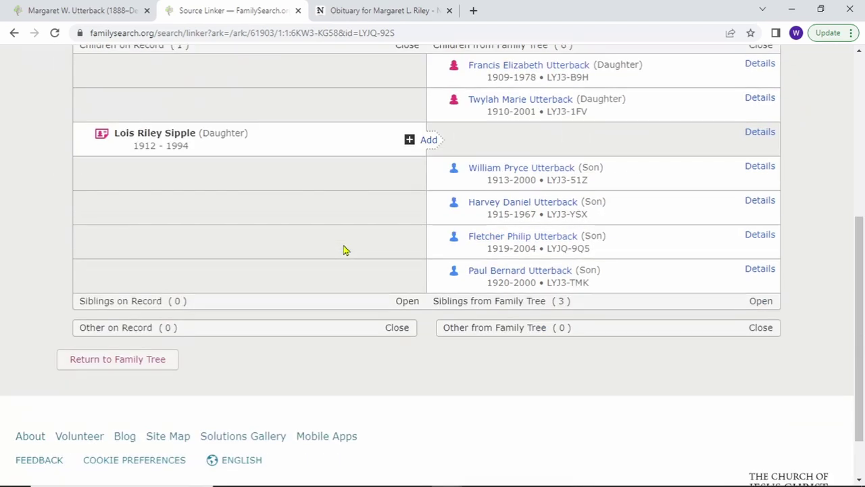
left_click(761, 238)
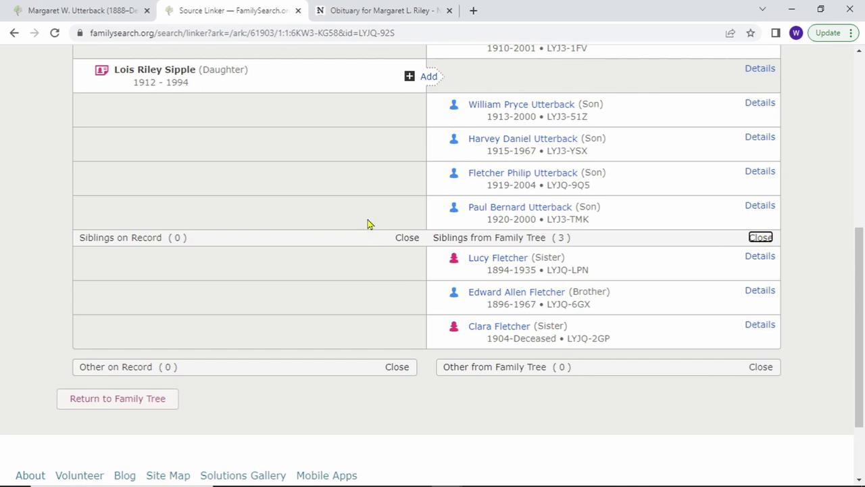
scroll(325, 202, "up", 1)
left_click_drag(266, 139, 217, 324)
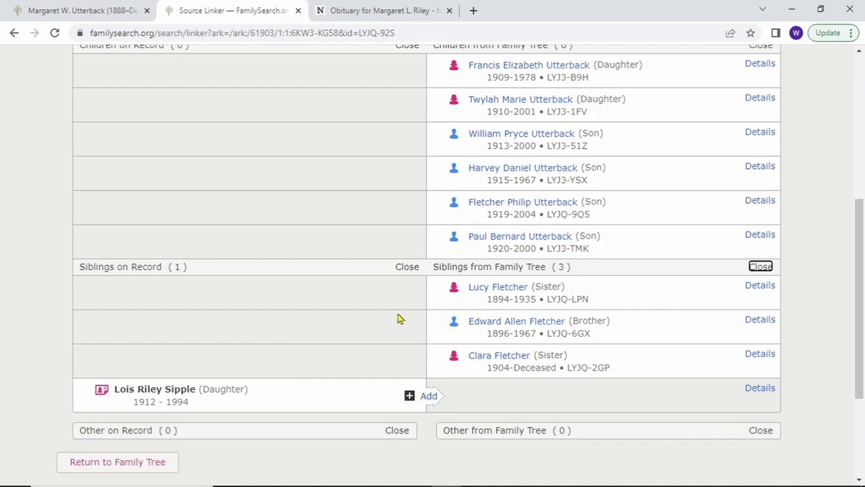
mouse_move(202, 381)
scroll(288, 331, "up", 3)
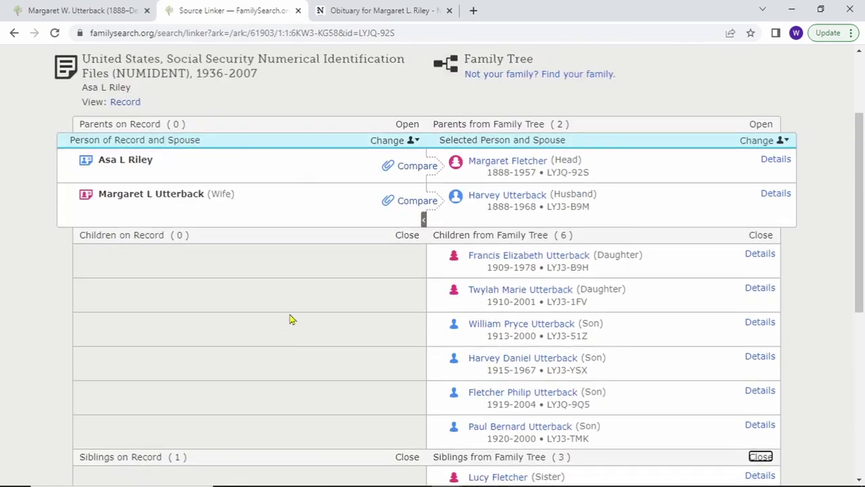
left_click(761, 125)
scroll(284, 270, "down", 4)
left_click_drag(193, 399, 173, 177)
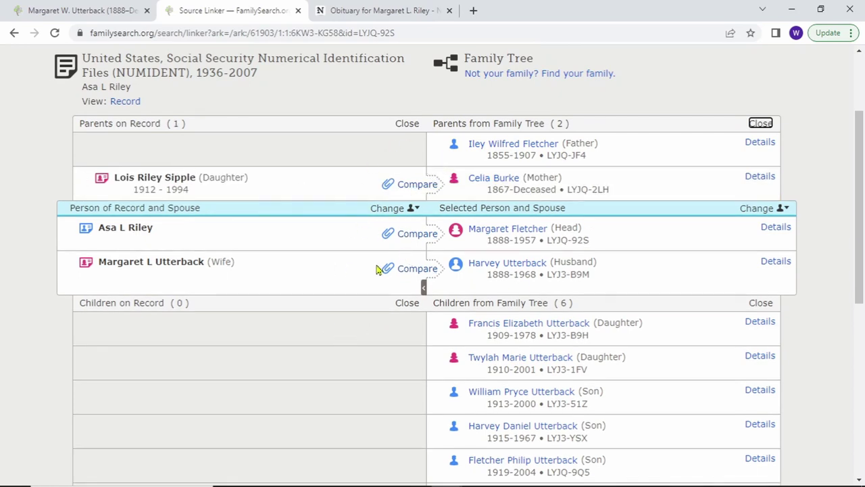
left_click(391, 208)
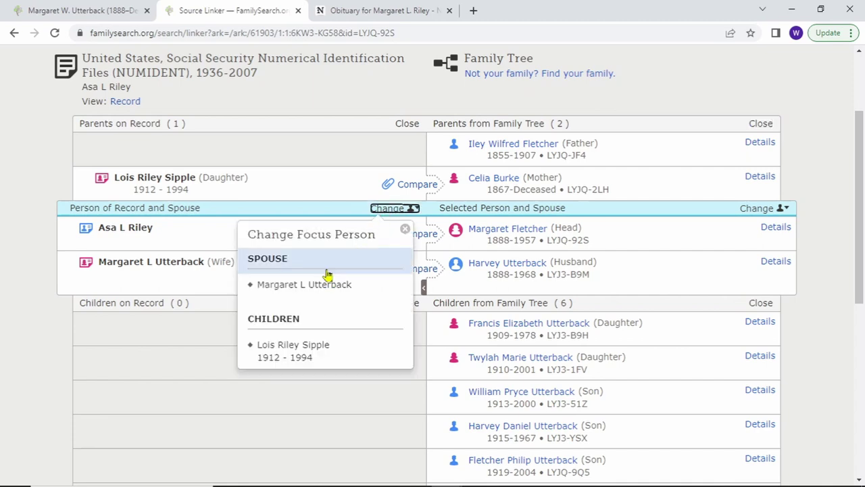
left_click(310, 287)
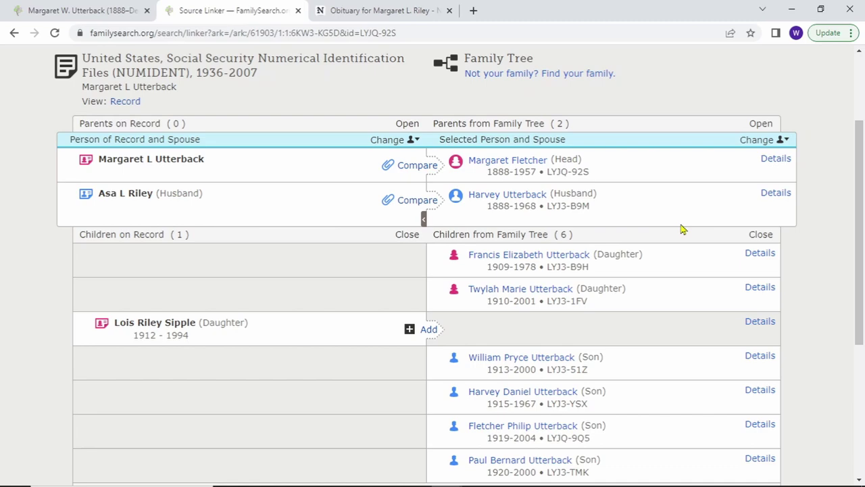
left_click(757, 140)
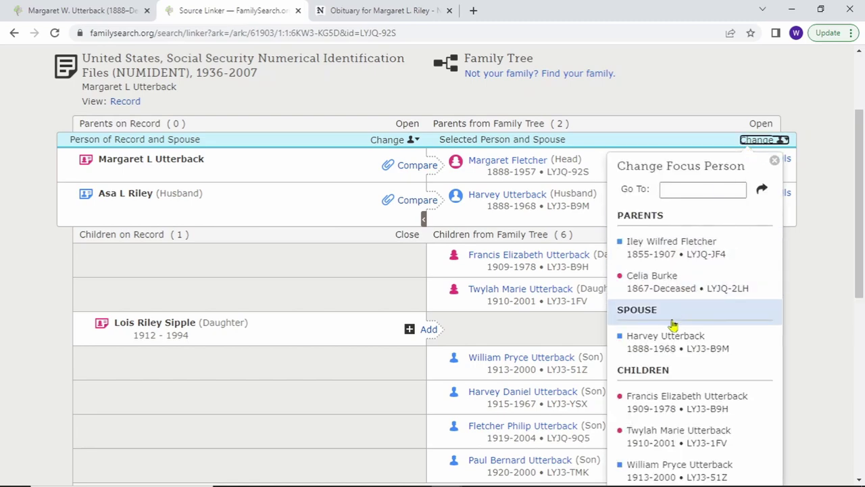
scroll(673, 326, "down", 4)
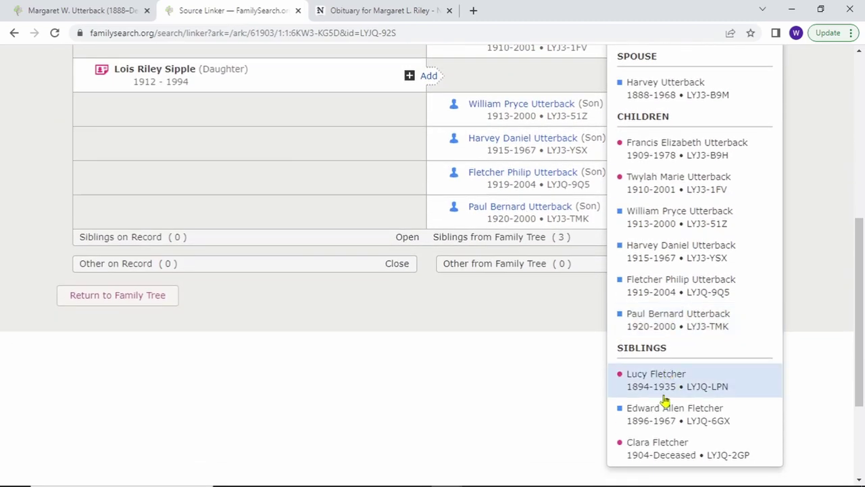
scroll(660, 363, "up", 3)
left_click(688, 128)
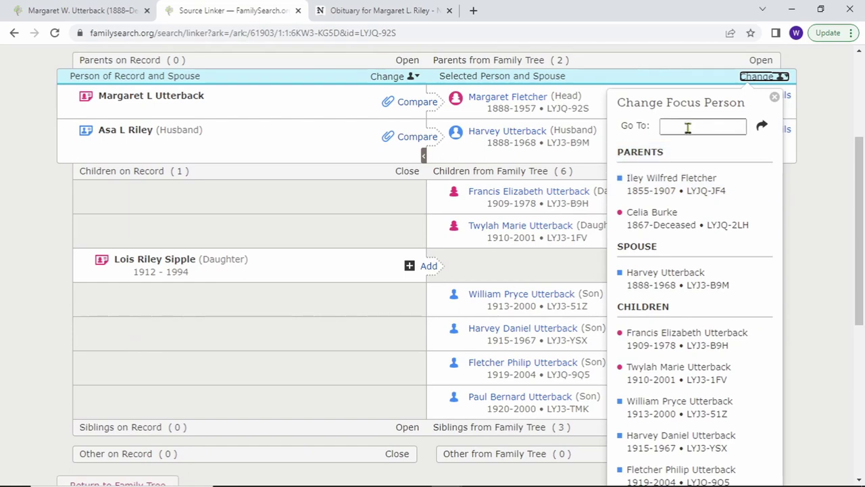
left_click(102, 11)
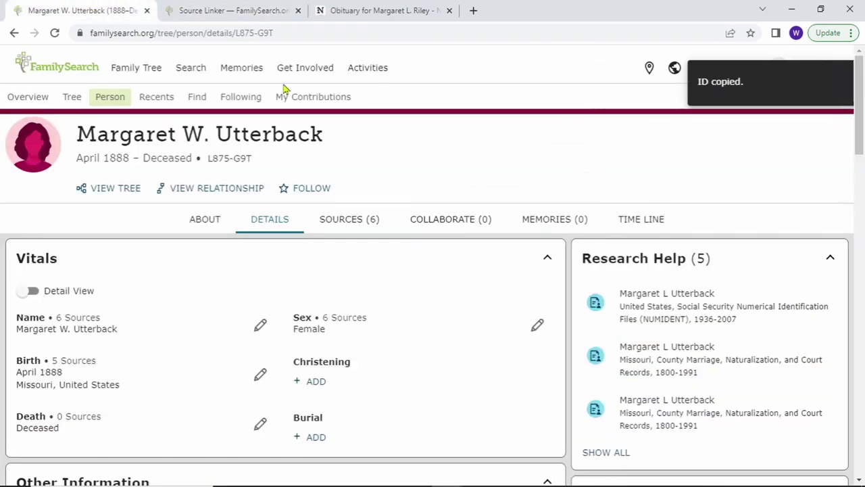
left_click(238, 164)
left_click(270, 11)
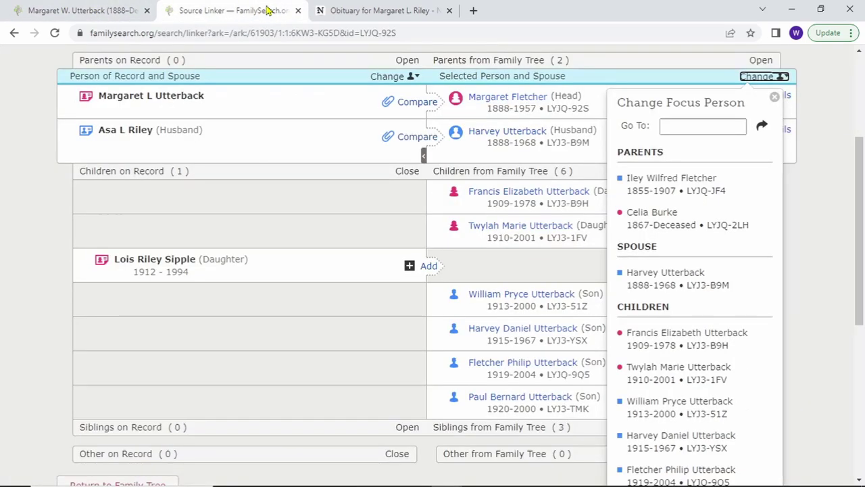
left_click(700, 125)
right_click(692, 128)
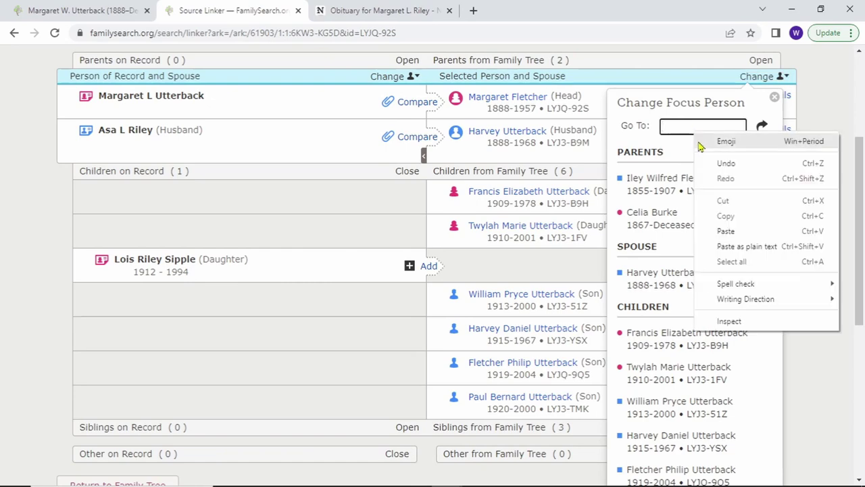
left_click(723, 229)
left_click(762, 127)
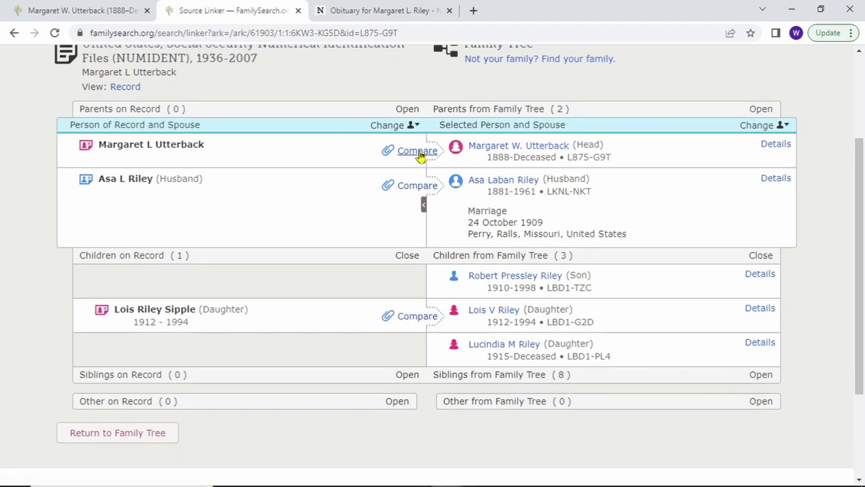
left_click(417, 150)
scroll(304, 223, "down", 2)
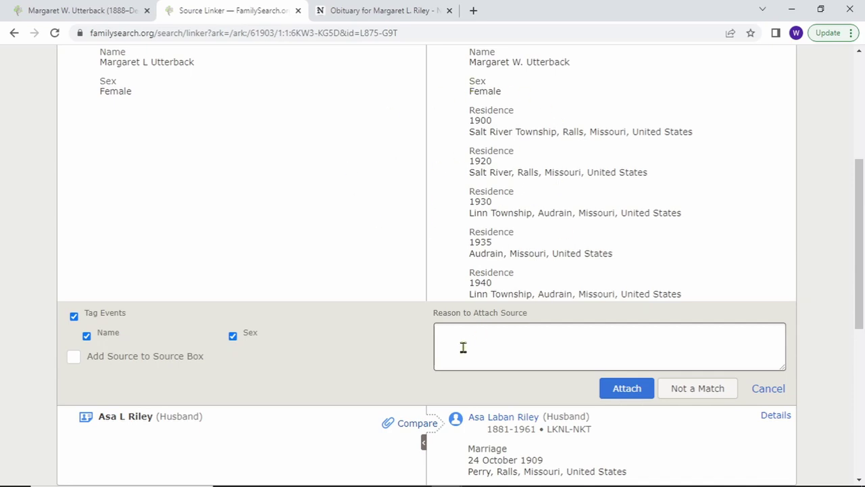
left_click(626, 389)
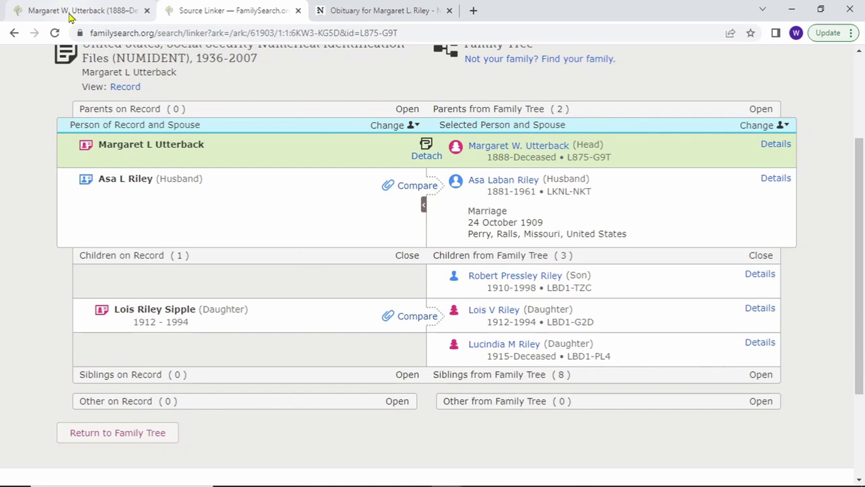
key("ctrl+w")
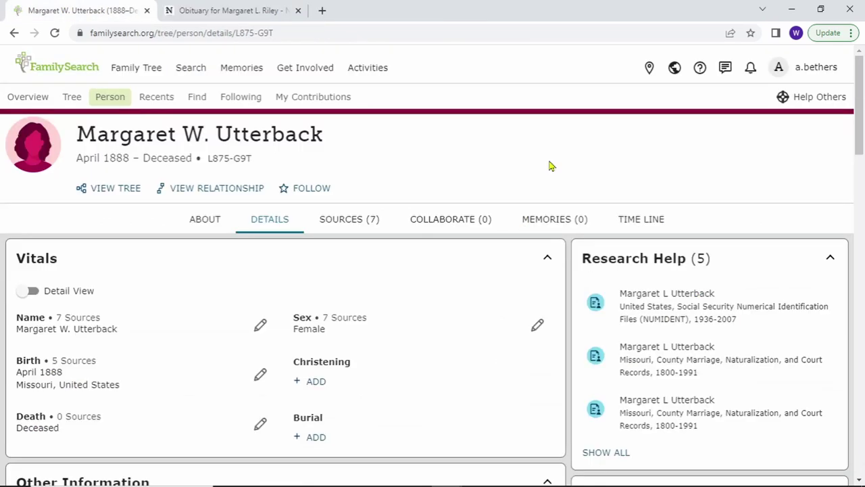
scroll(549, 166, "down", 3)
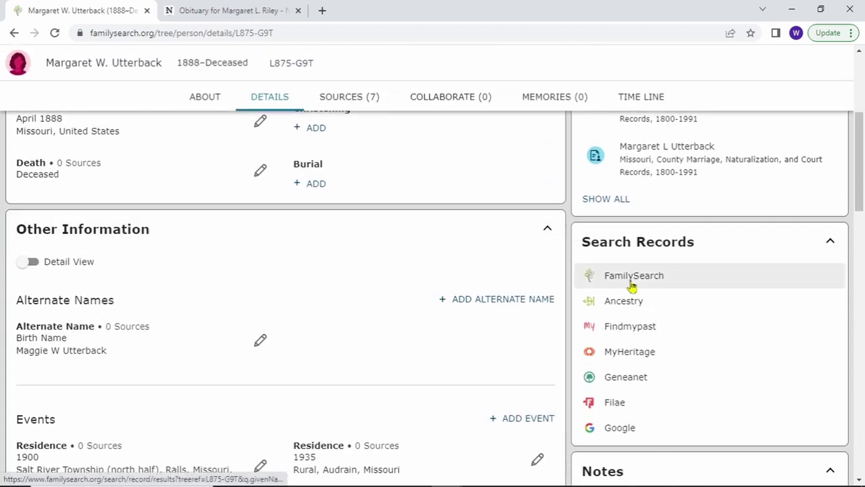
left_click(630, 284)
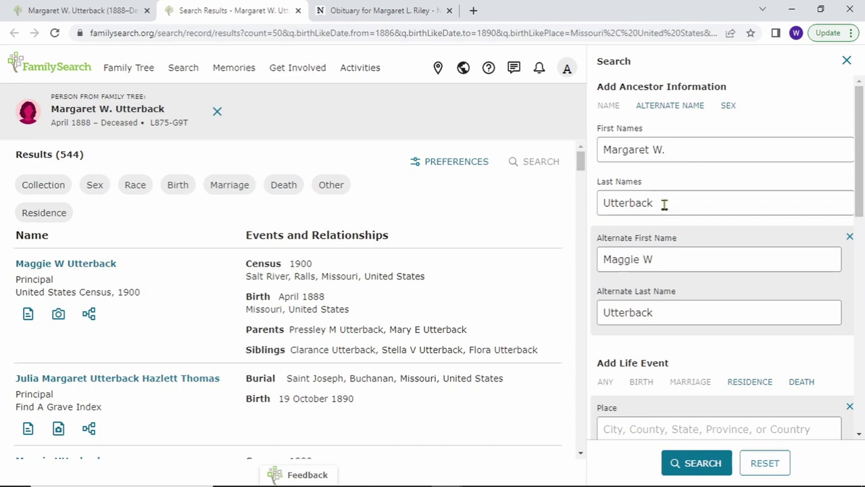
left_click_drag(664, 204, 539, 207)
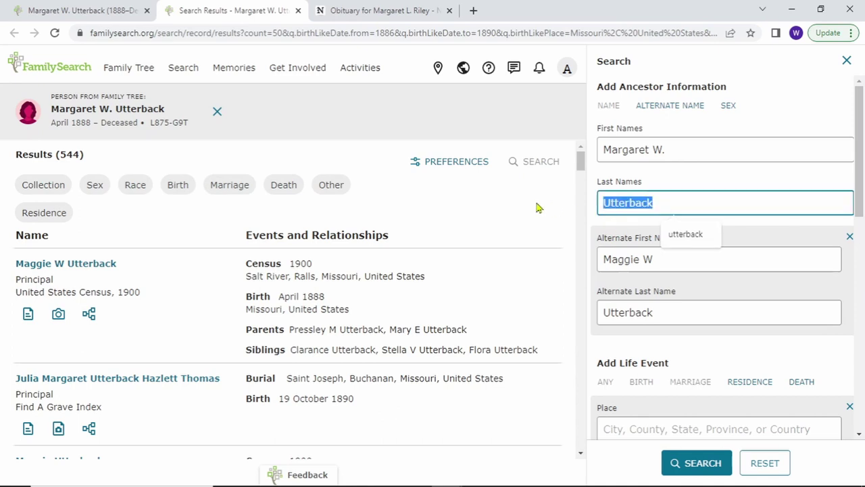
type("Riley")
key("Return")
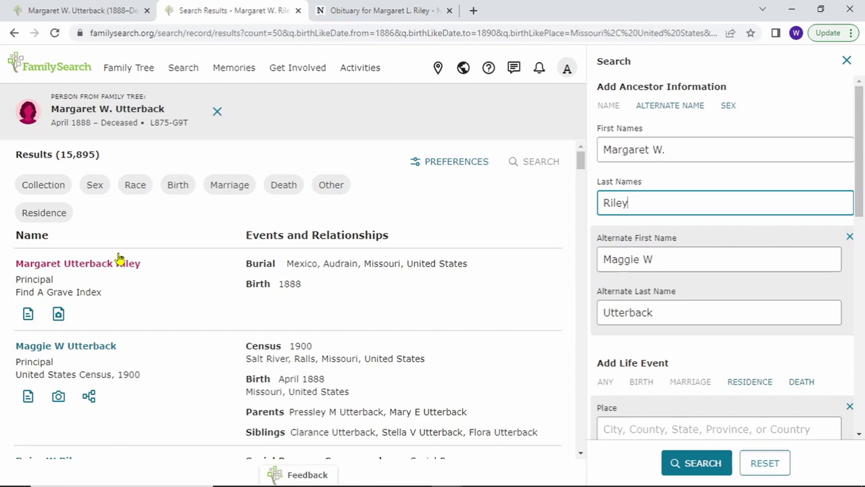
left_click(69, 269)
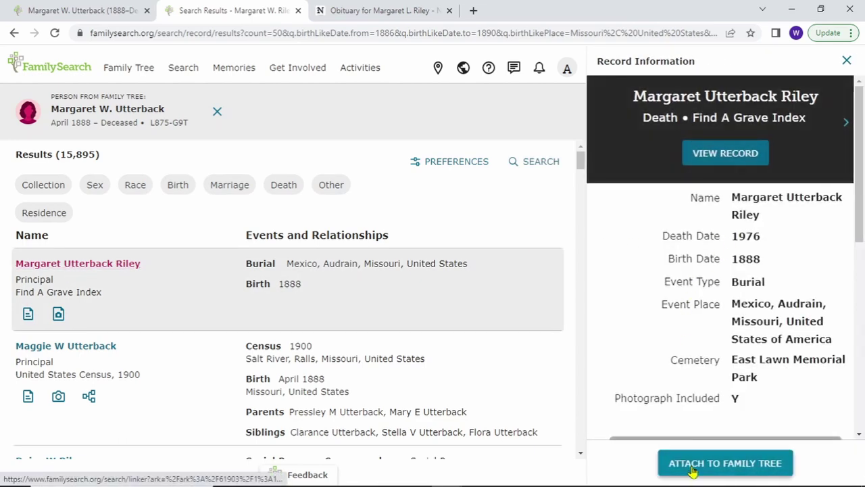
- Attach the grave record, replacing death with 1976 and adding the Mexico, Audrain, Missouri burial
left_click(688, 465)
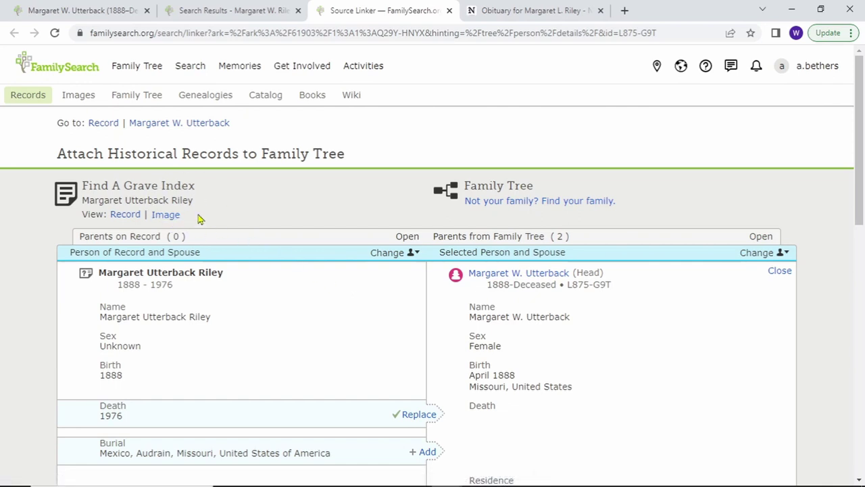
scroll(200, 203, "down", 2)
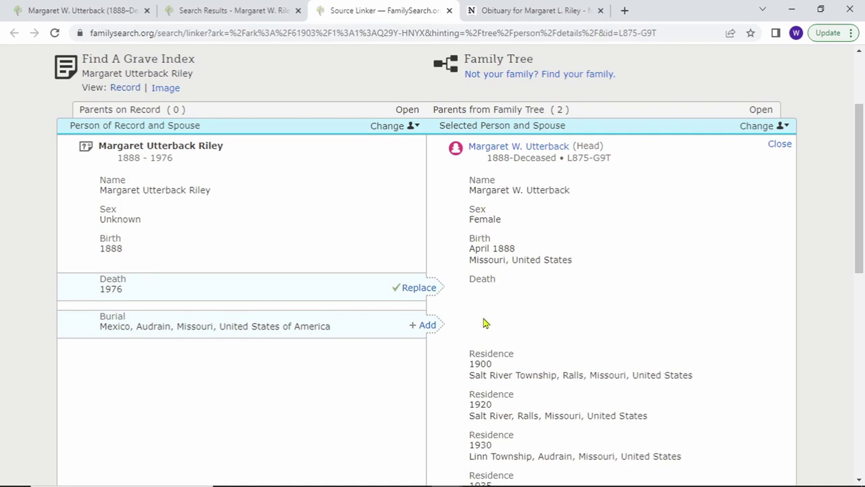
left_click(423, 287)
scroll(415, 296, "down", 1)
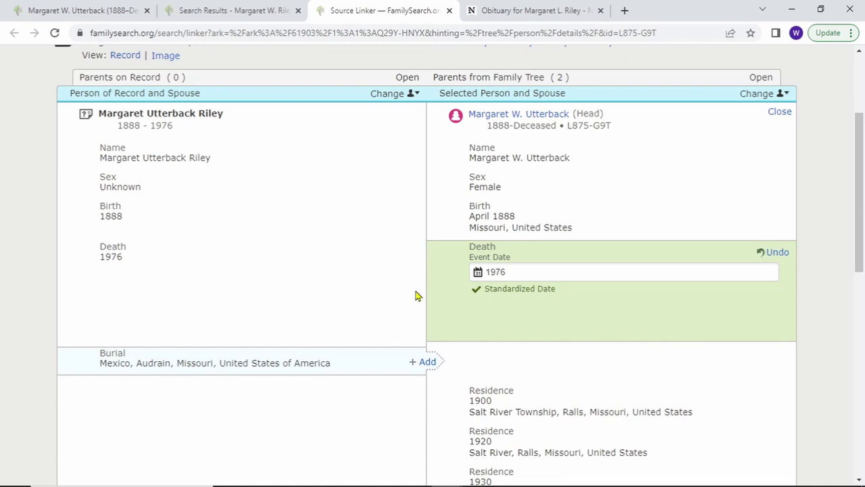
left_click(426, 330)
scroll(433, 255, "down", 6)
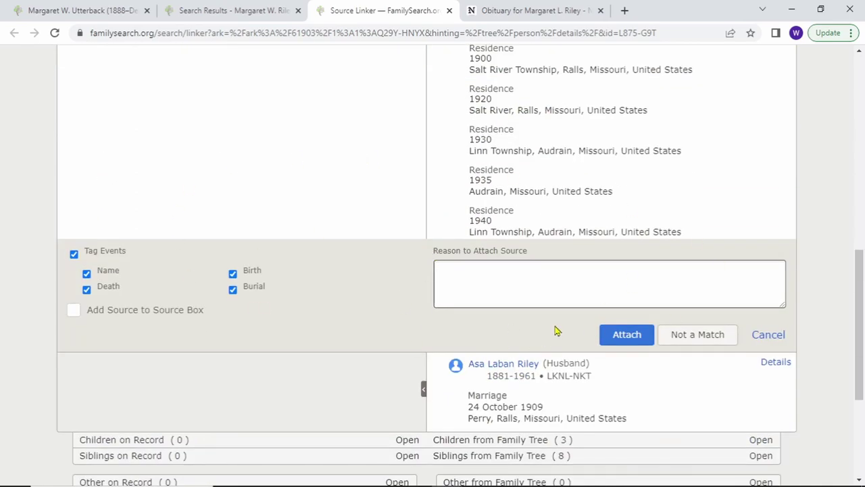
left_click(622, 336)
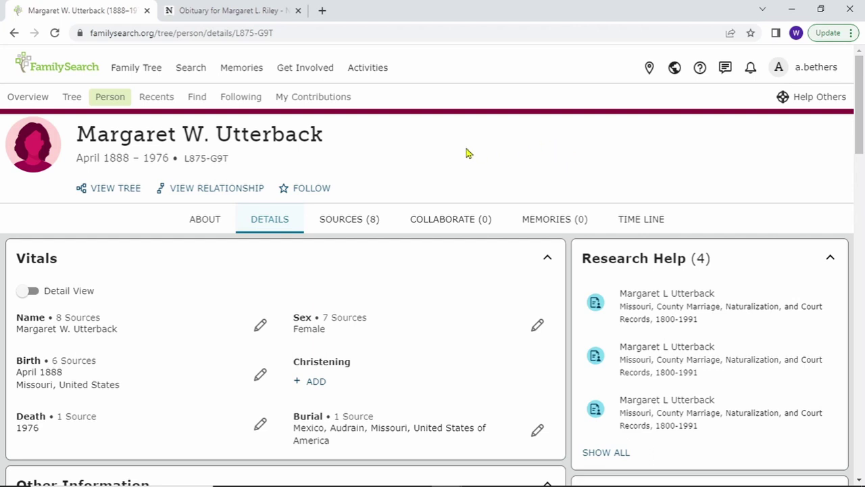
- From her Sources list, choose Add Source > Add New Source to get a blank form
left_click(352, 225)
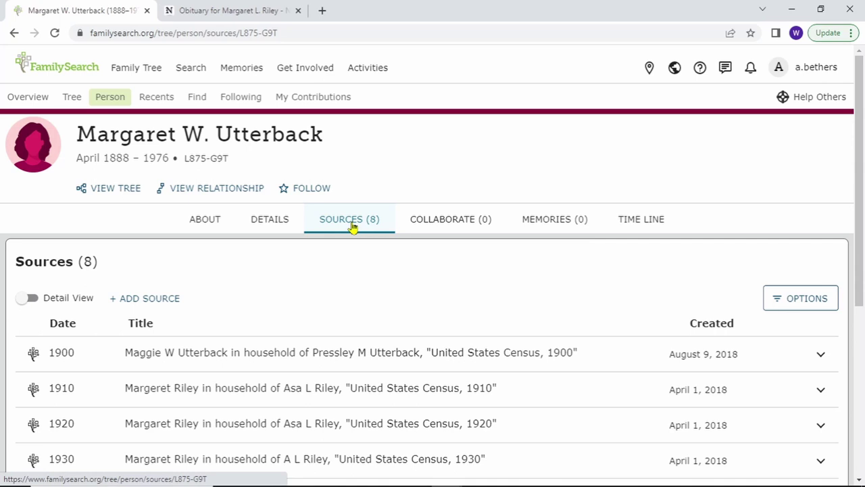
left_click(145, 301)
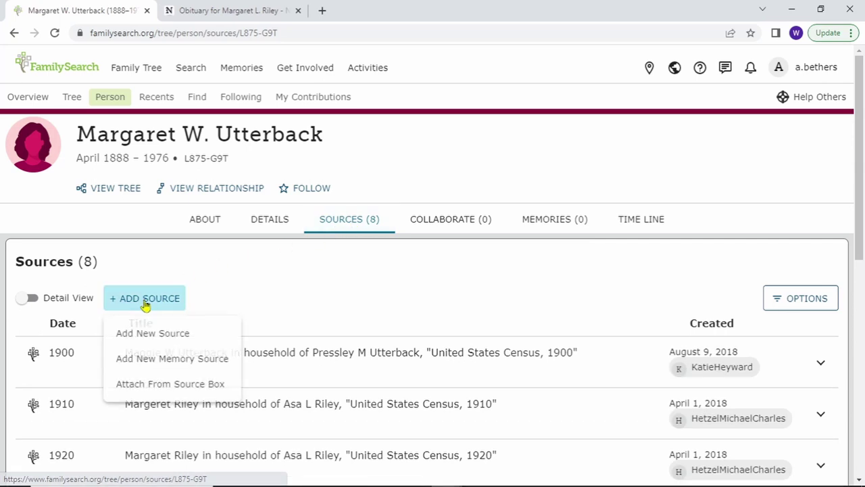
left_click(157, 341)
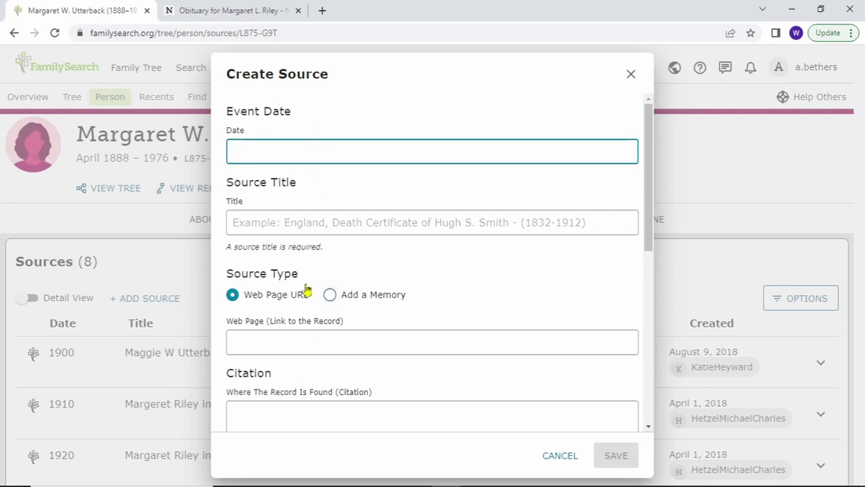
left_click(217, 10)
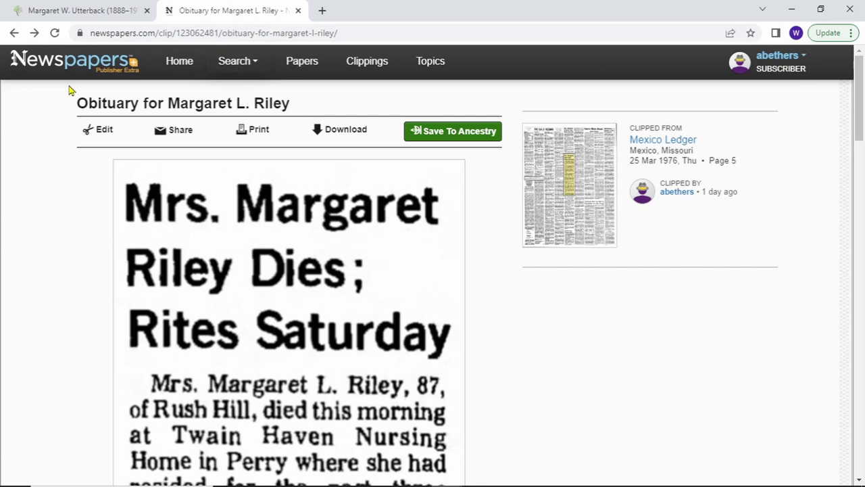
left_click_drag(307, 110, 69, 109)
key("ctrl+c")
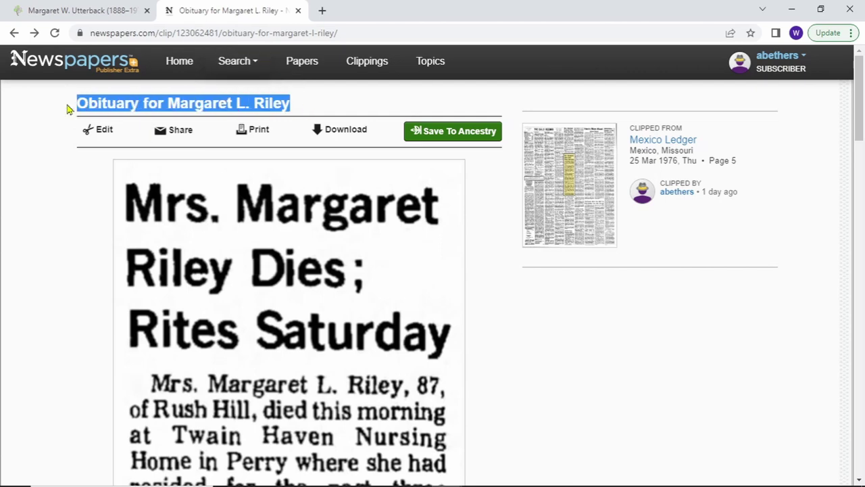
left_click(78, 11)
left_click(269, 226)
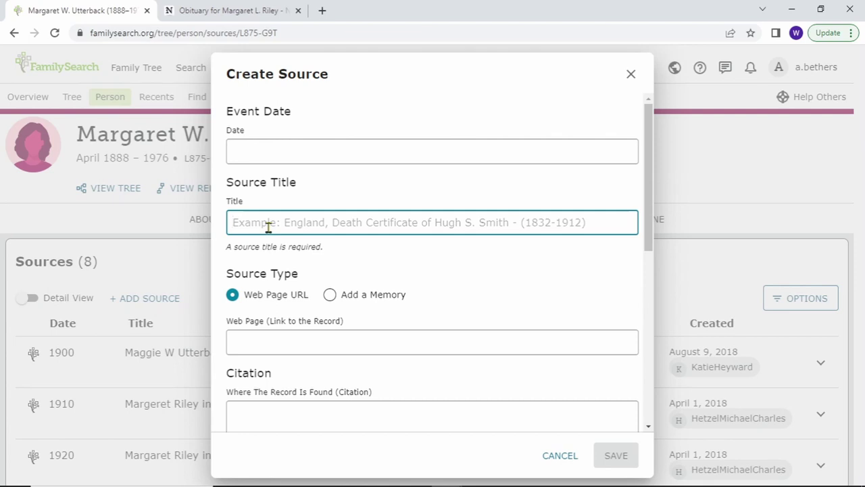
key("ctrl+v")
- Paste the Mexico Ledger details as date 25 March 1976 and as the citation
left_click(264, 13)
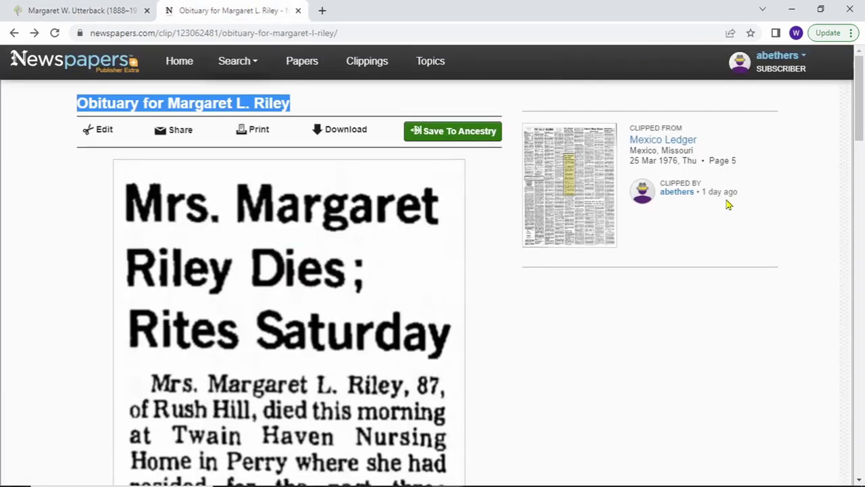
left_click_drag(756, 167, 625, 145)
key("ctrl+c")
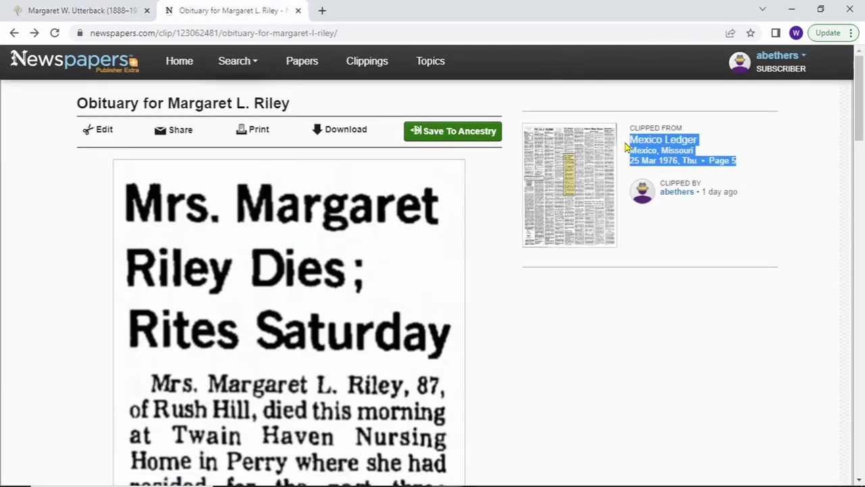
left_click(90, 9)
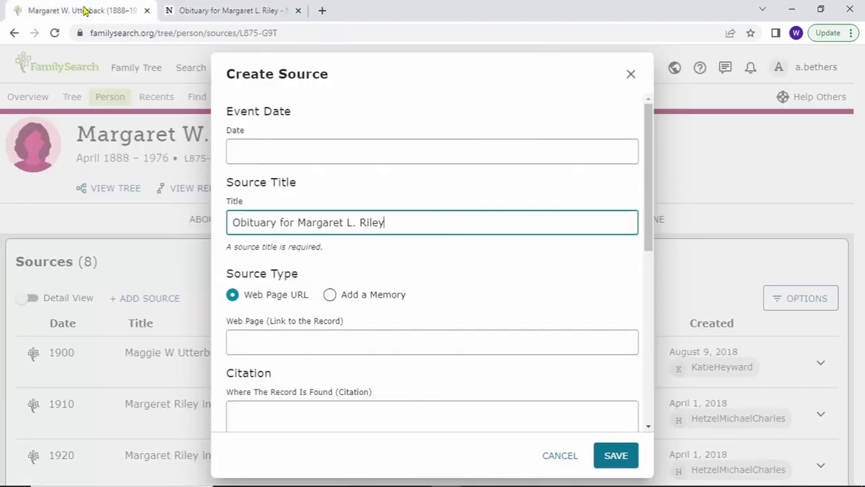
left_click(309, 153)
key("ctrl+v")
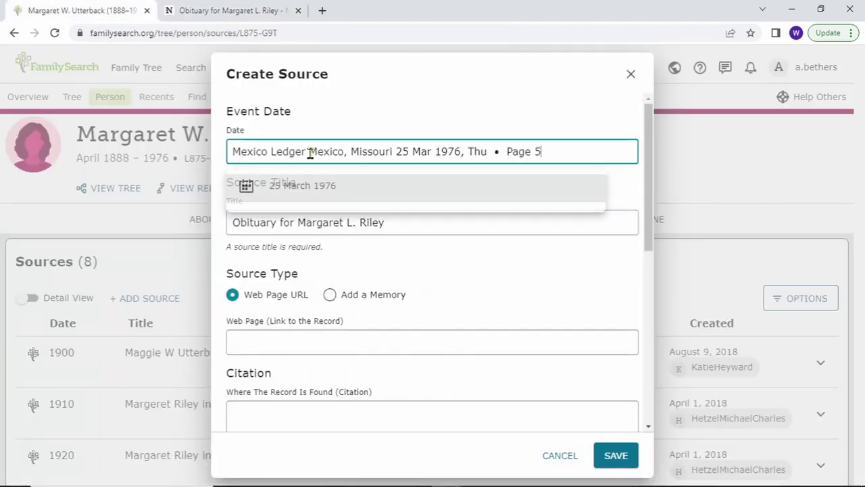
left_click(297, 188)
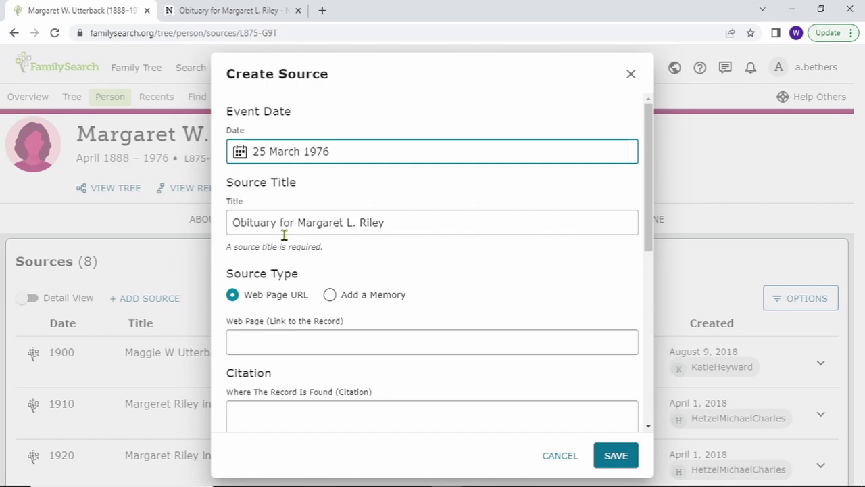
scroll(284, 236, "down", 2)
left_click(269, 283)
key("ctrl+v")
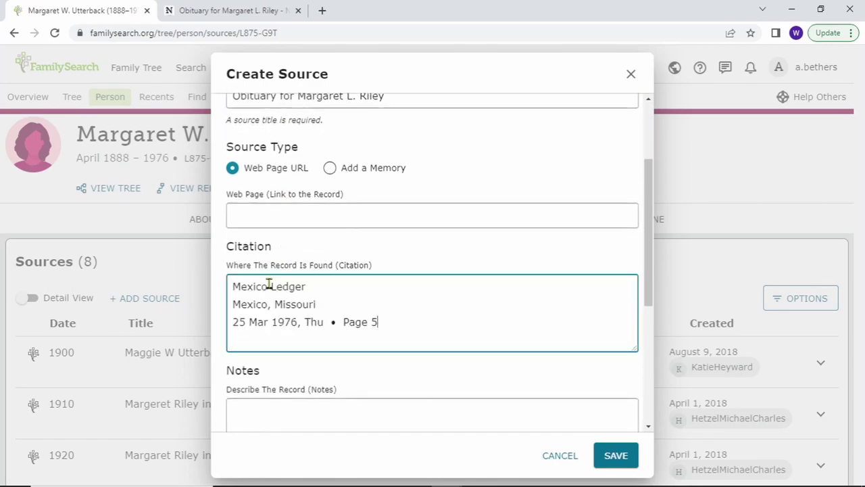
left_click(225, 12)
scroll(444, 346, "down", 20)
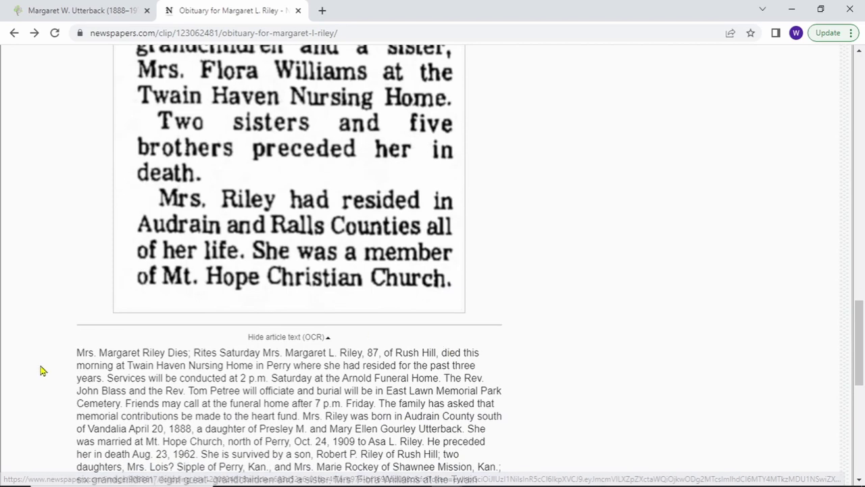
- Paste the full transcribed obituary text into the source notes
left_click_drag(76, 352, 397, 313)
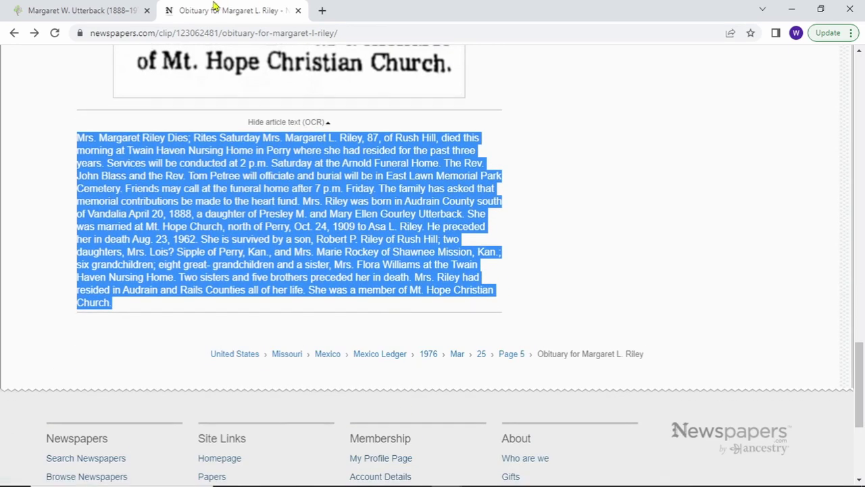
left_click(87, 14)
left_click(298, 413)
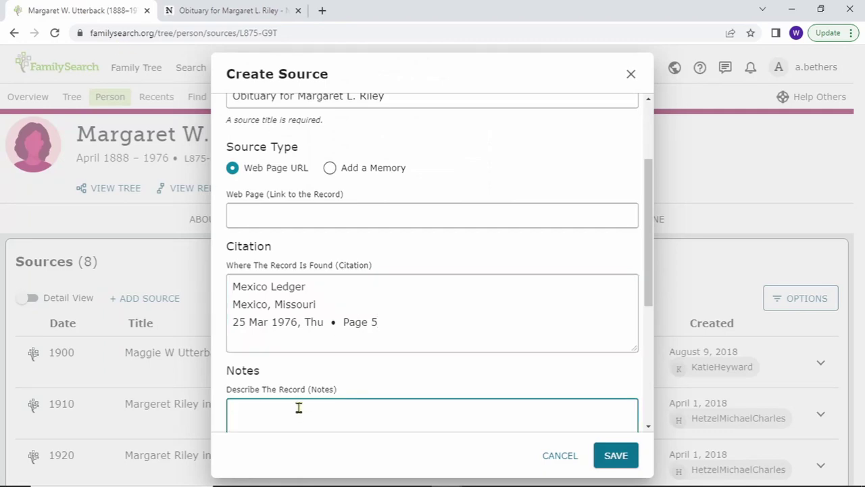
key("ctrl+v")
- Paste the newspapers.com clipping address as the source's web page link
left_click(241, 10)
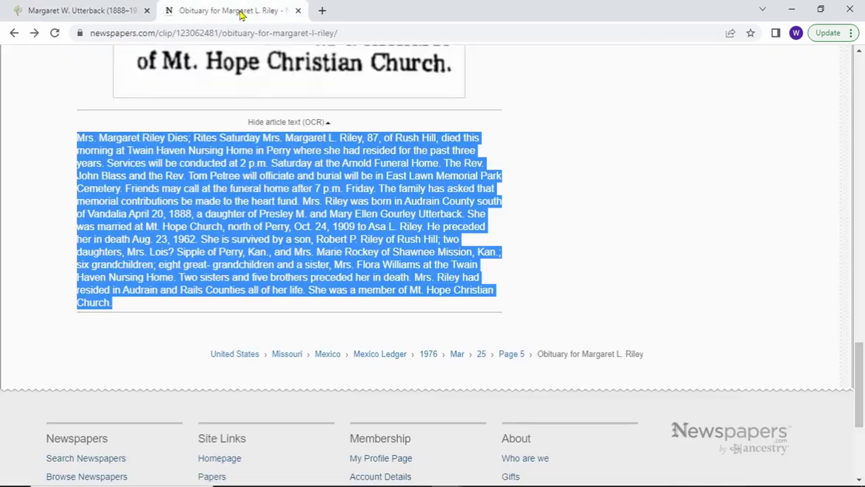
left_click(221, 34)
key("ctrl+c")
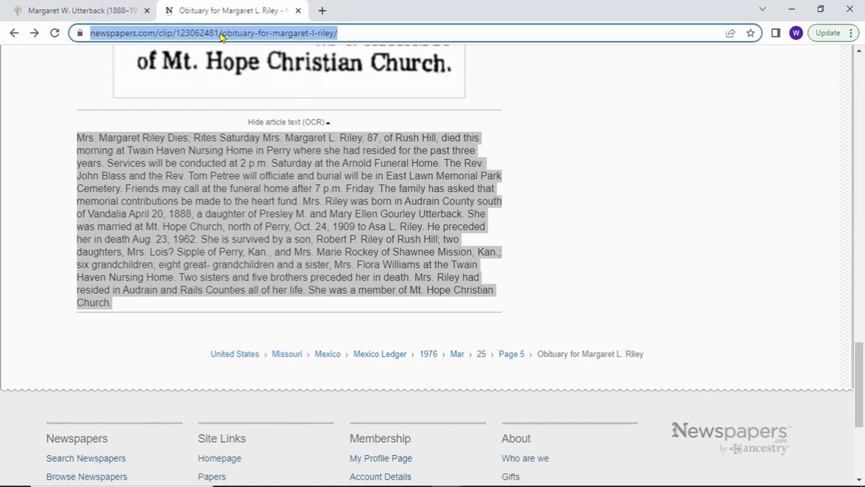
left_click(78, 9)
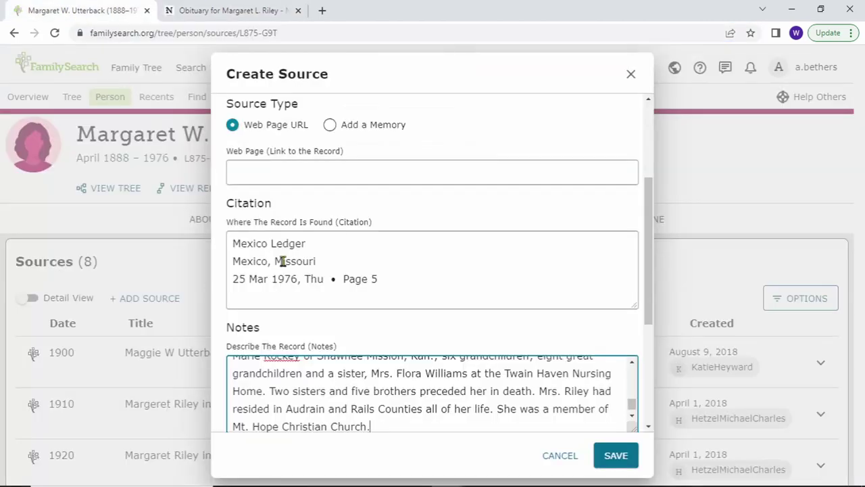
left_click(294, 176)
key("ctrl+v")
scroll(425, 302, "down", 4)
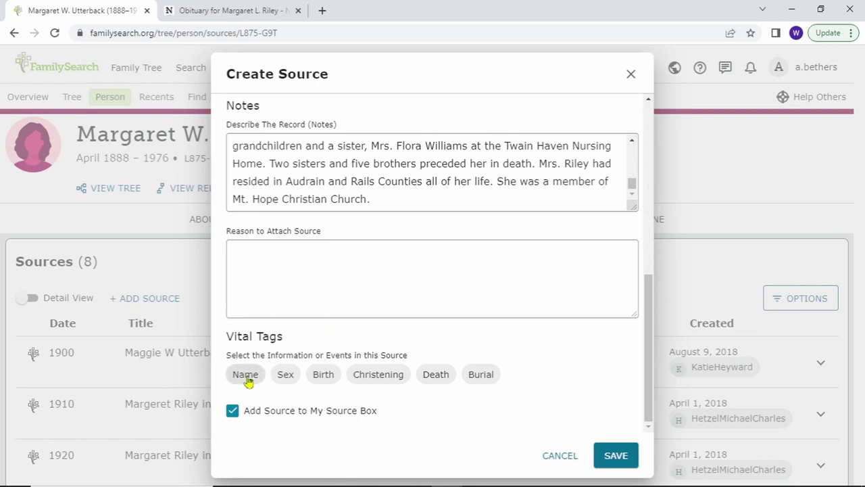
- Tag the obituary source for Name, Sex, Birth, Death and Burial, then save it
left_click(247, 380)
left_click(304, 379)
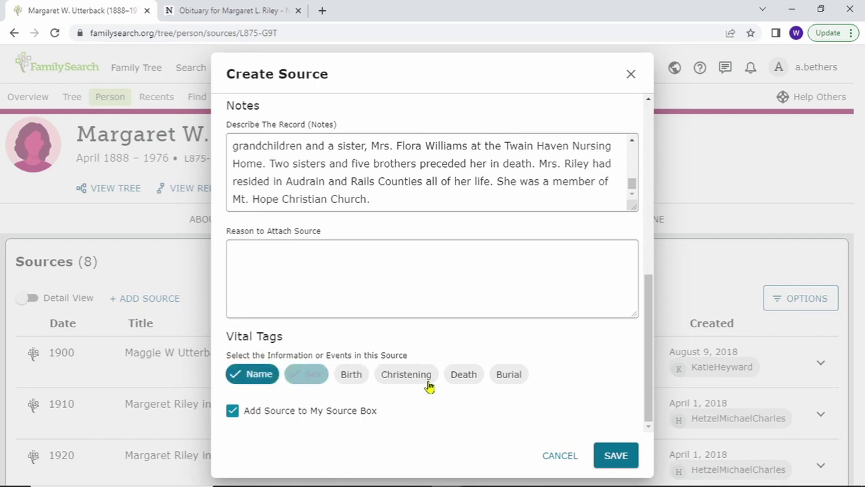
left_click(351, 382)
left_click(477, 381)
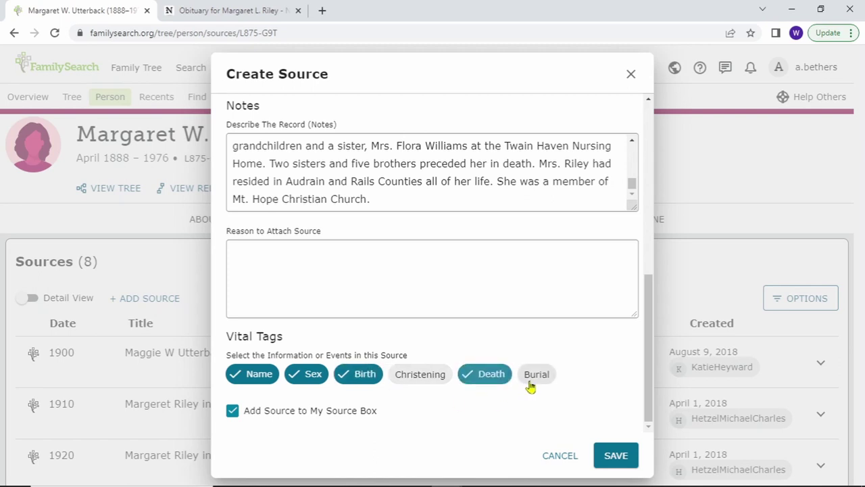
left_click(531, 382)
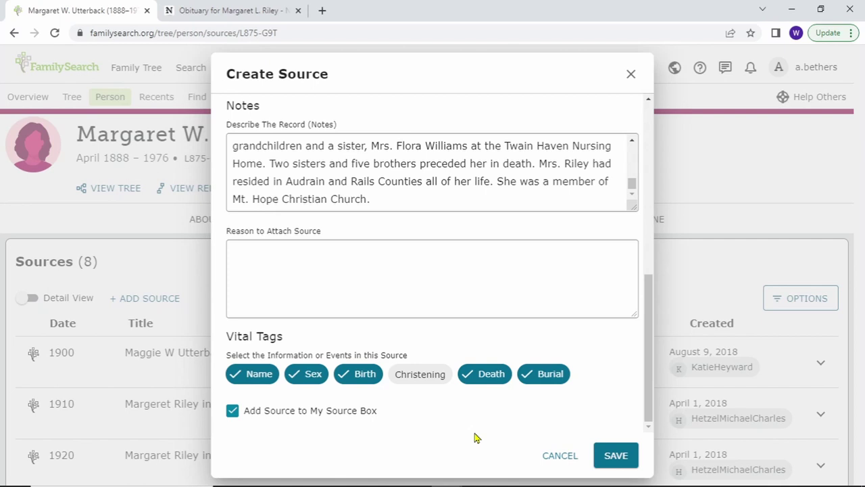
left_click(616, 457)
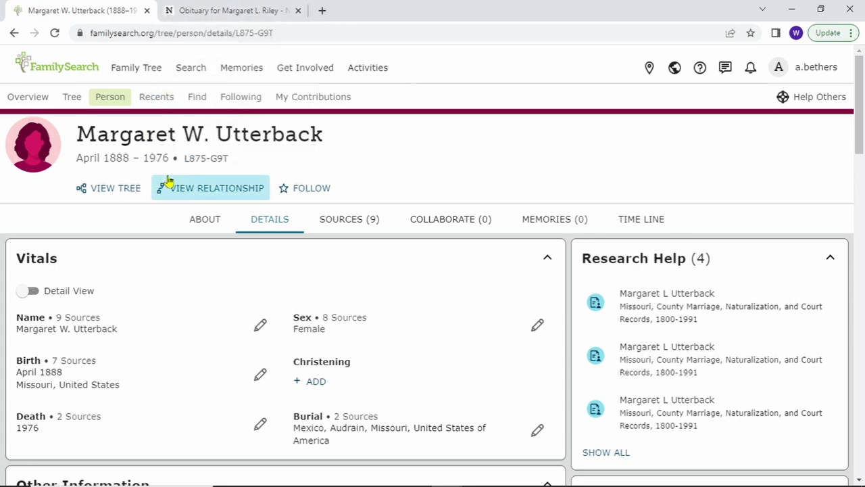
- On her son's profile, select the 1976 obituary in the Source Box for attaching to his sources
scroll(169, 182, "down", 15)
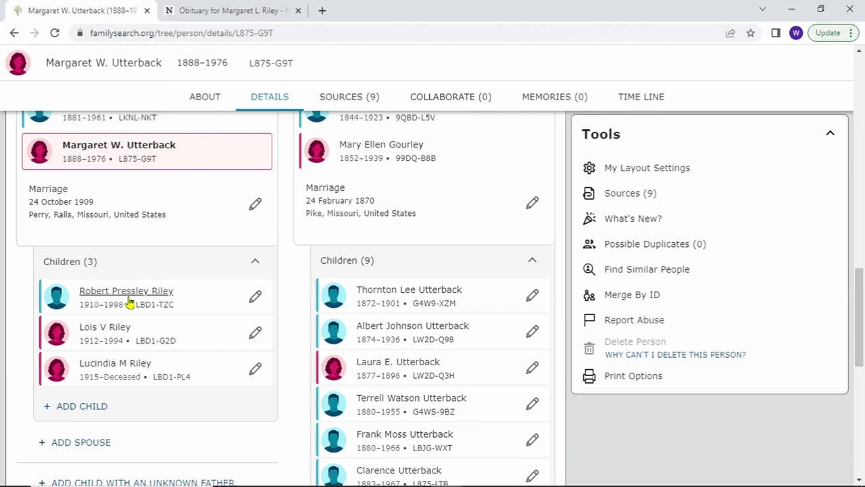
left_click(129, 296)
left_click(350, 223)
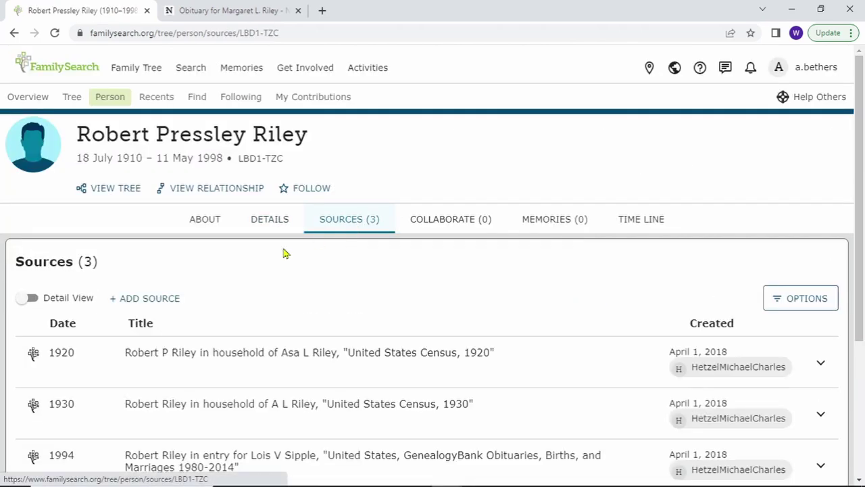
left_click(154, 300)
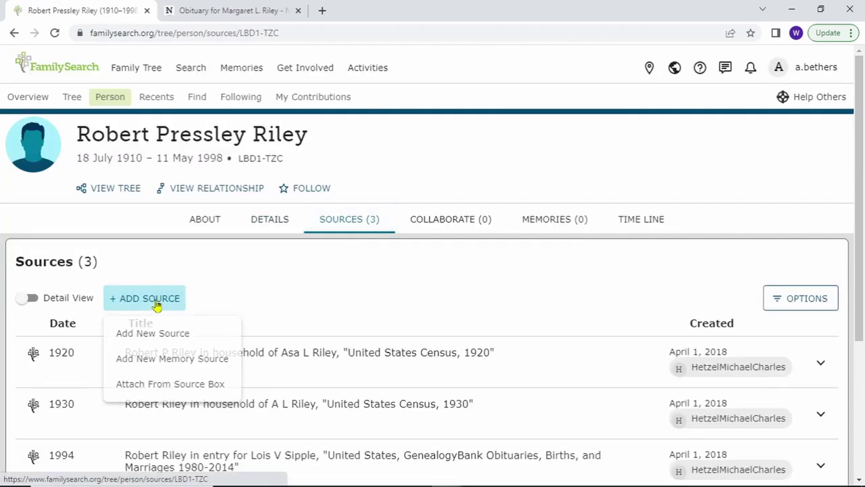
left_click(167, 384)
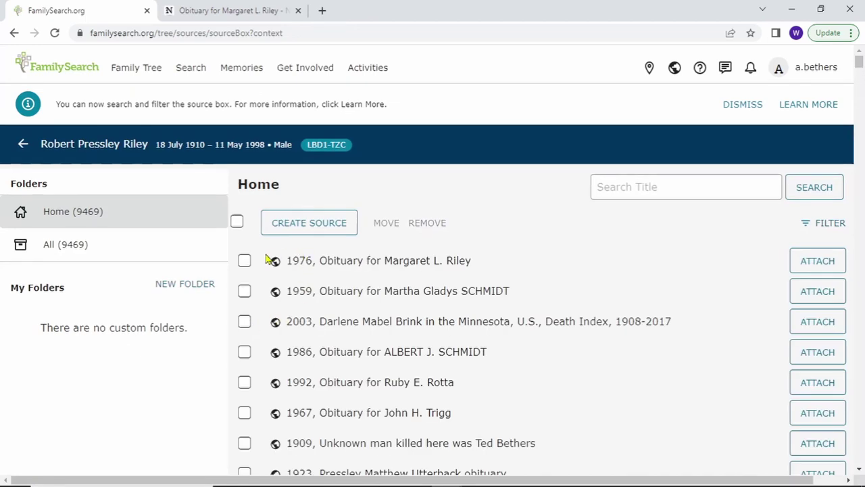
left_click(244, 261)
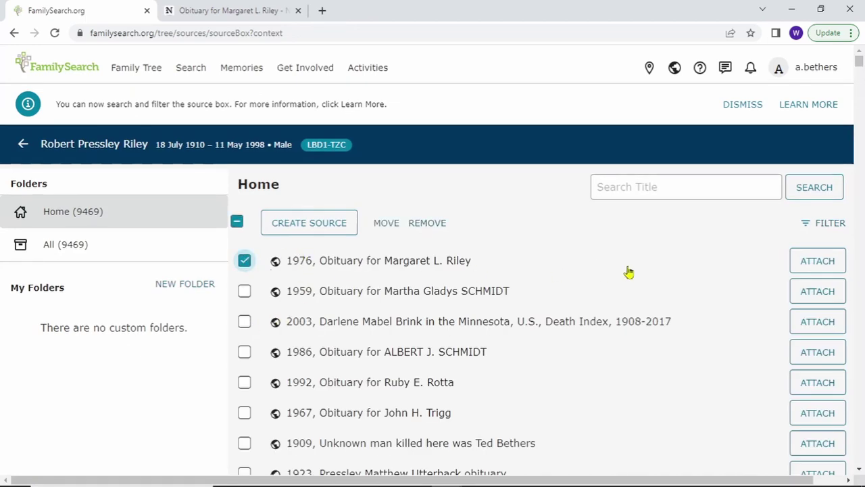